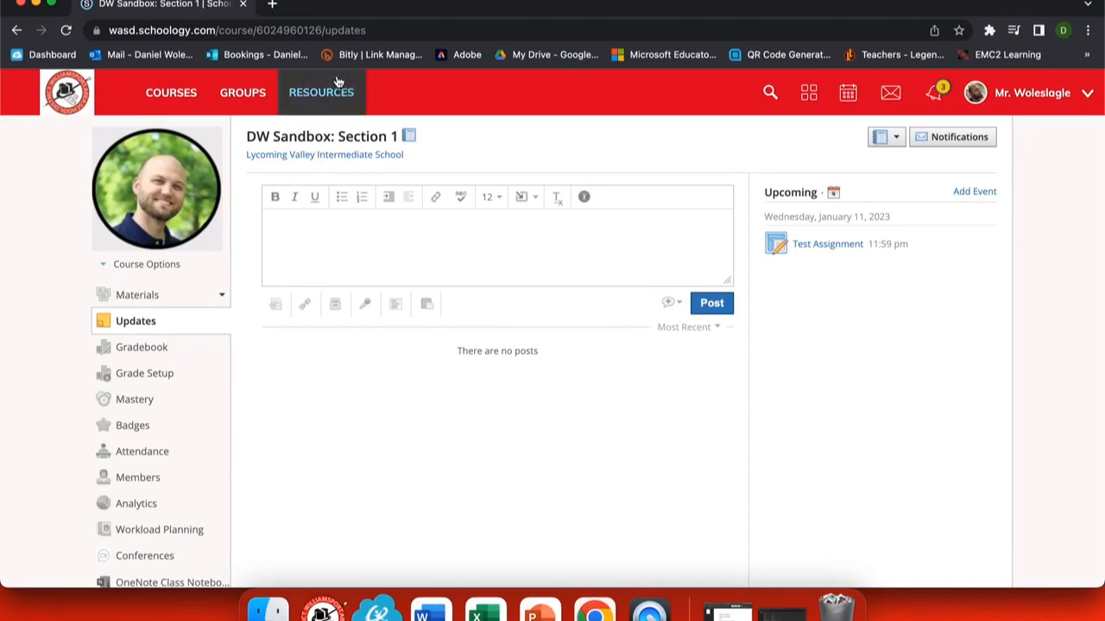
pyautogui.click(314, 95)
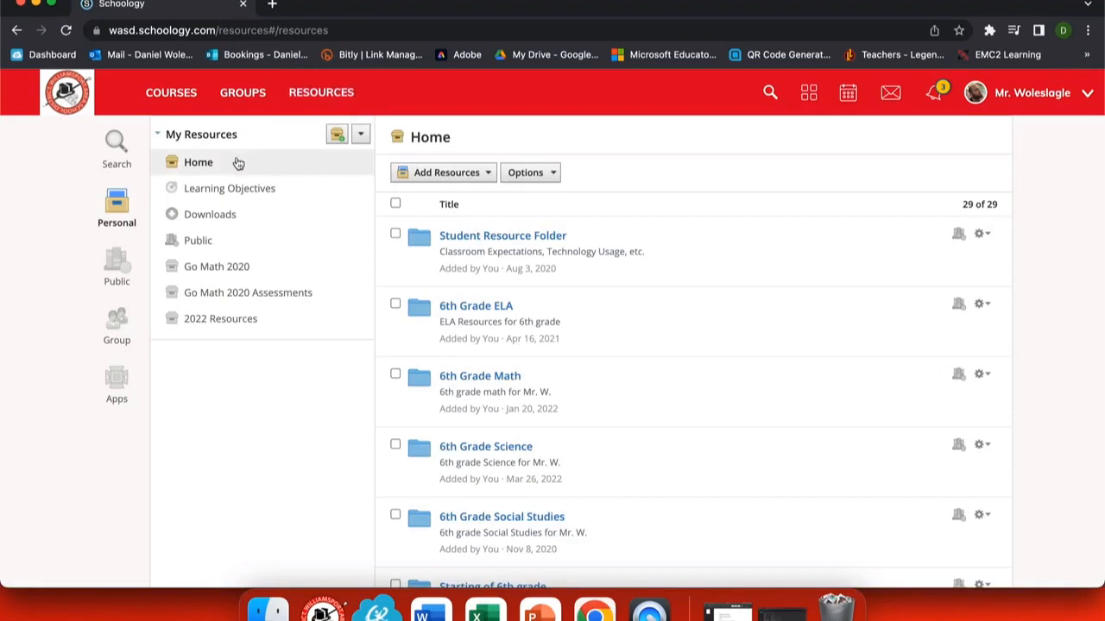
pyautogui.click(489, 175)
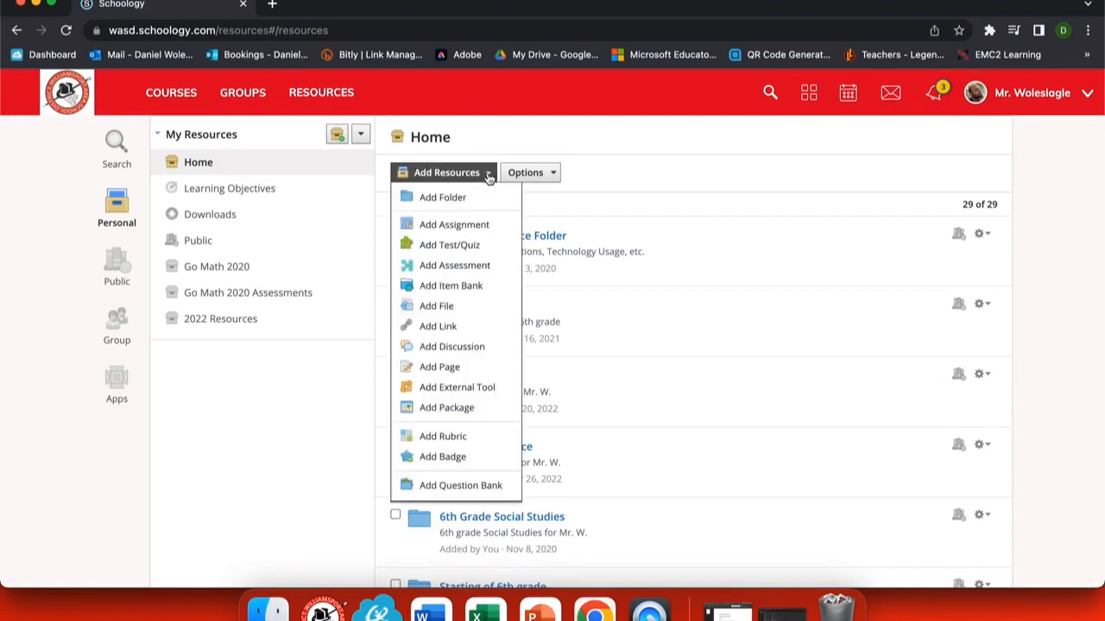
pyautogui.click(455, 489)
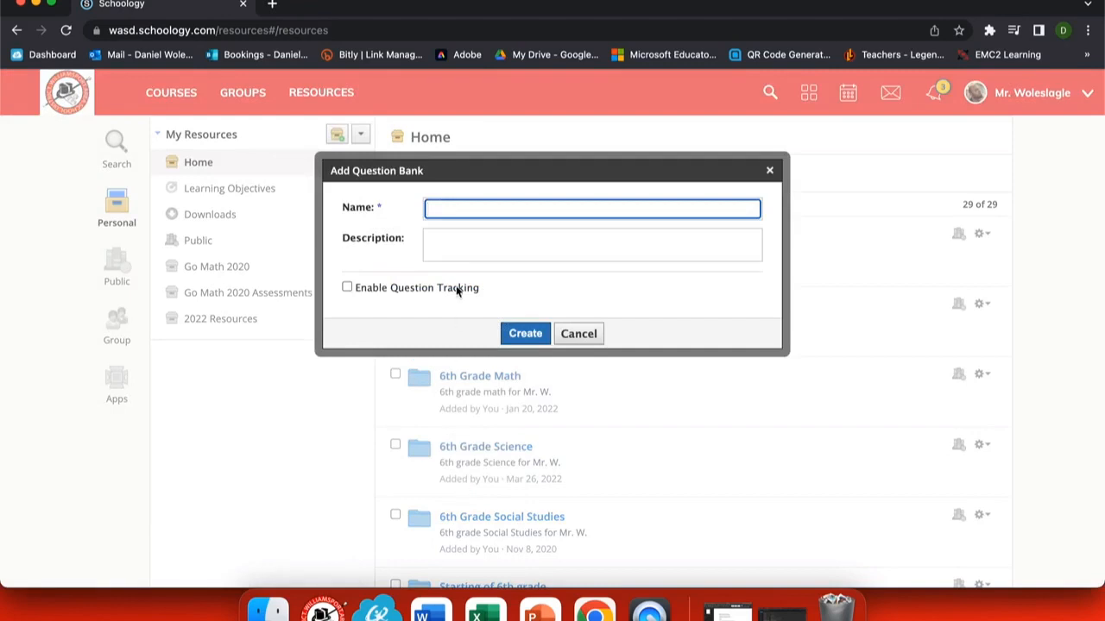
pyautogui.write('Chapter 2')
pyautogui.click(347, 289)
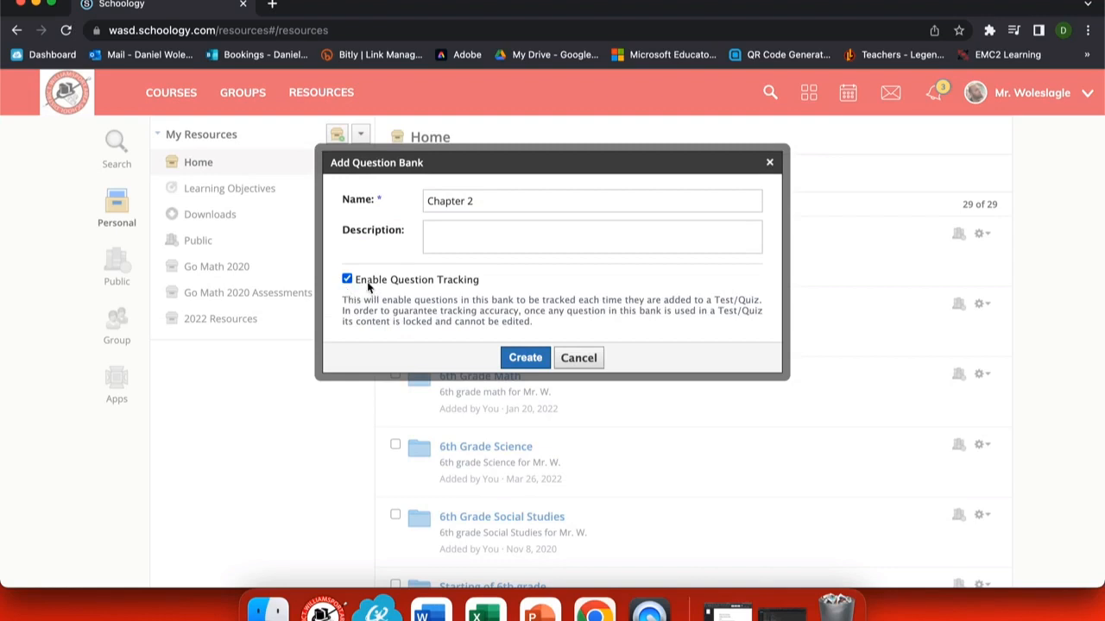
pyautogui.click(348, 279)
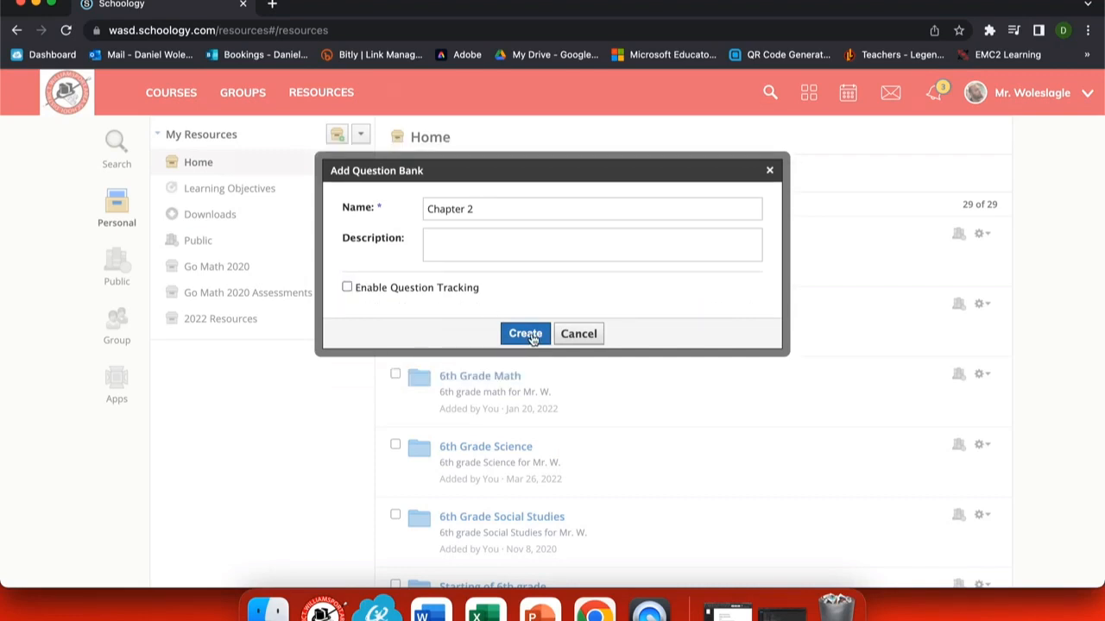
pyautogui.click(578, 338)
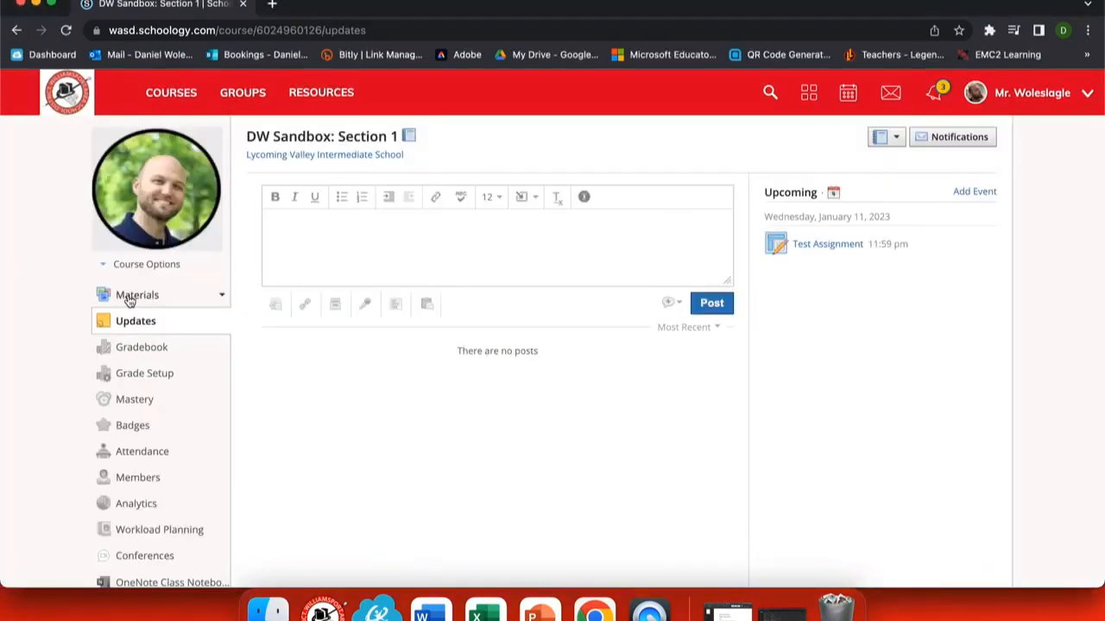
# - Create a test/quiz named "Test Bank" in the materials of the DW Sandbox: Section 1 course
pyautogui.click(129, 299)
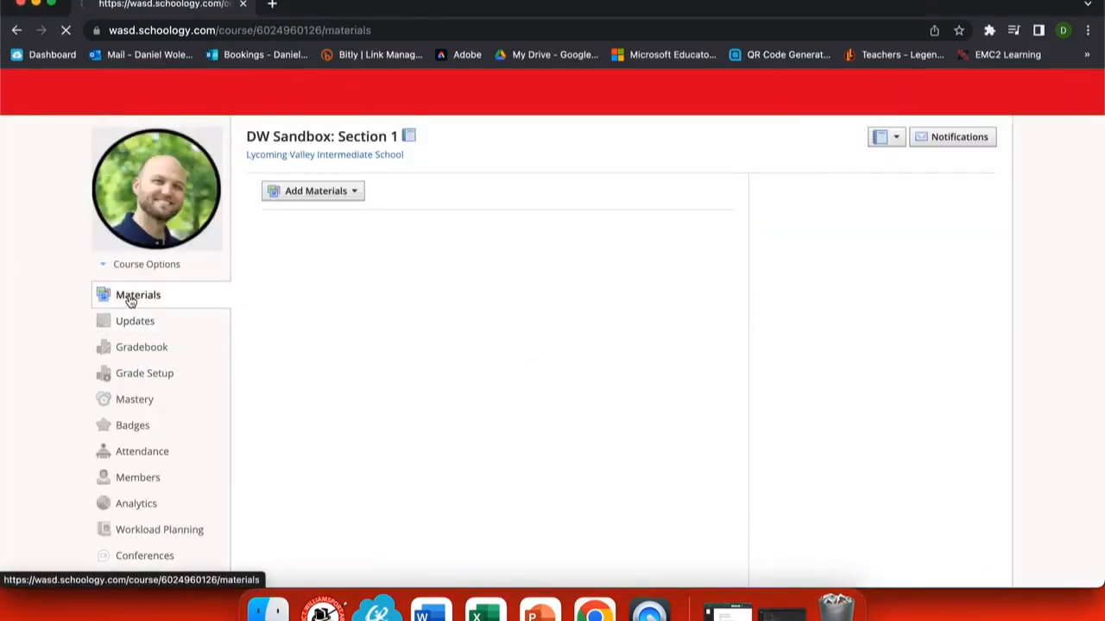
pyautogui.click(352, 194)
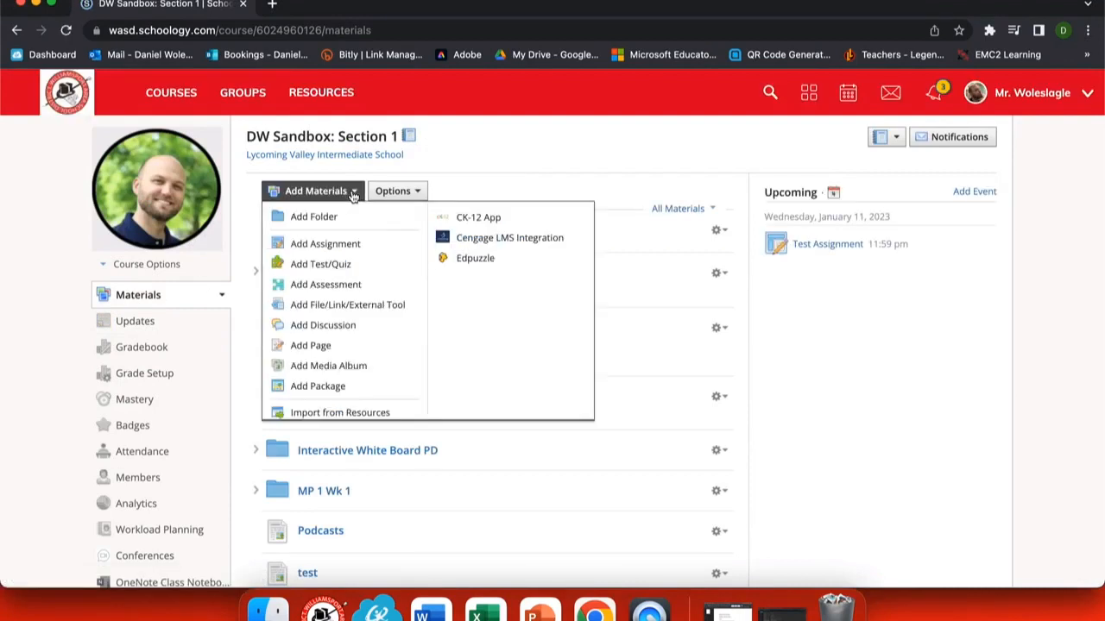
pyautogui.click(326, 273)
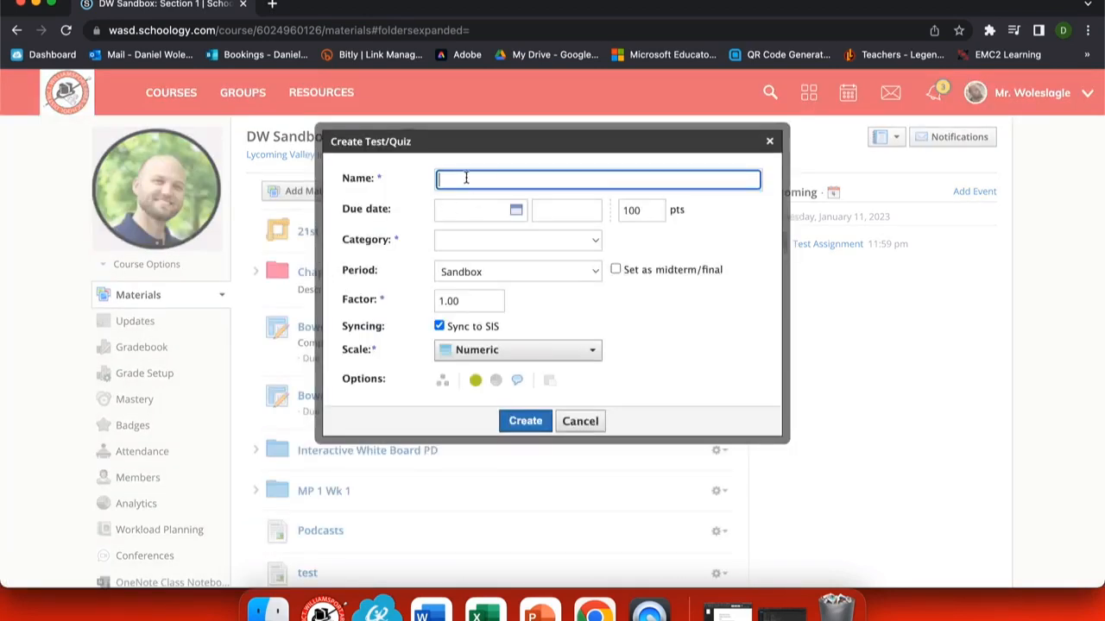
pyautogui.write('Teas')
pyautogui.write(' Bank')
pyautogui.click(495, 241)
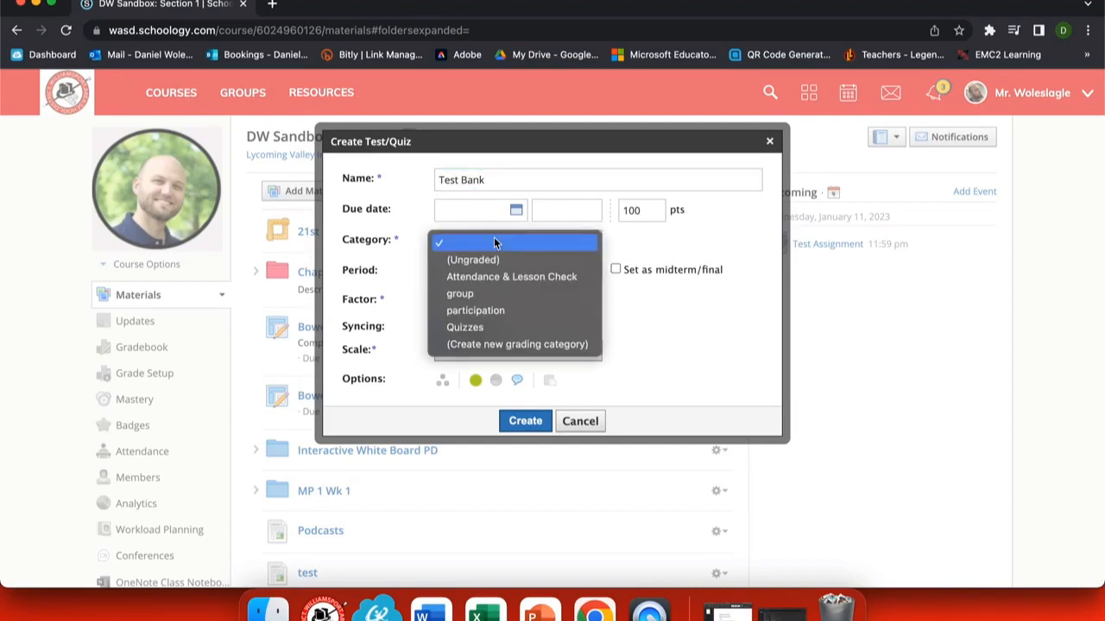
pyautogui.click(494, 242)
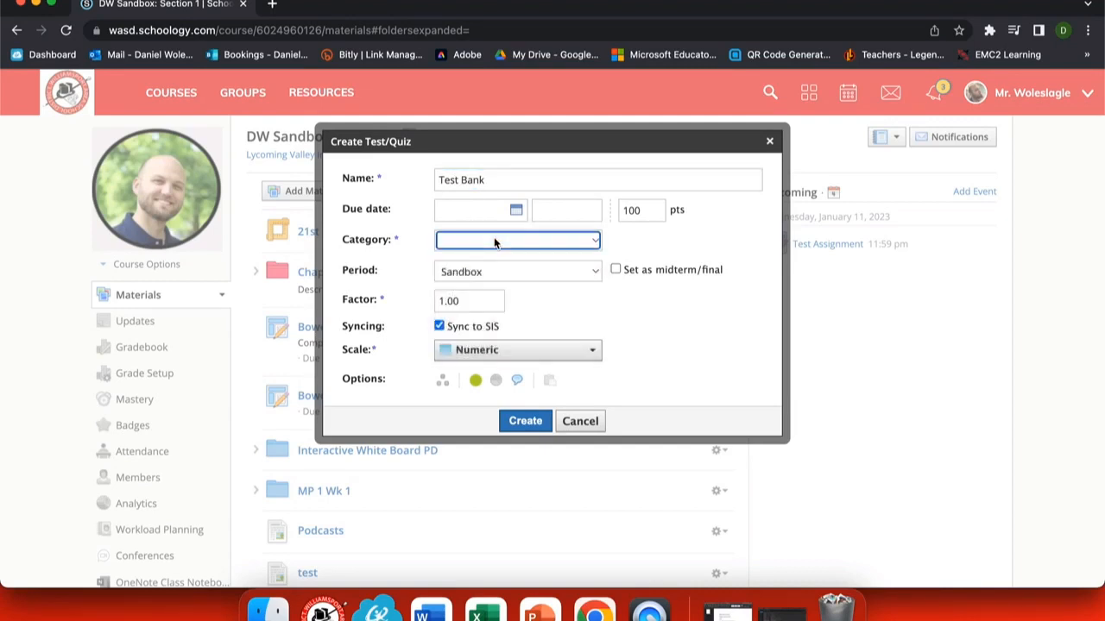
pyautogui.click(526, 422)
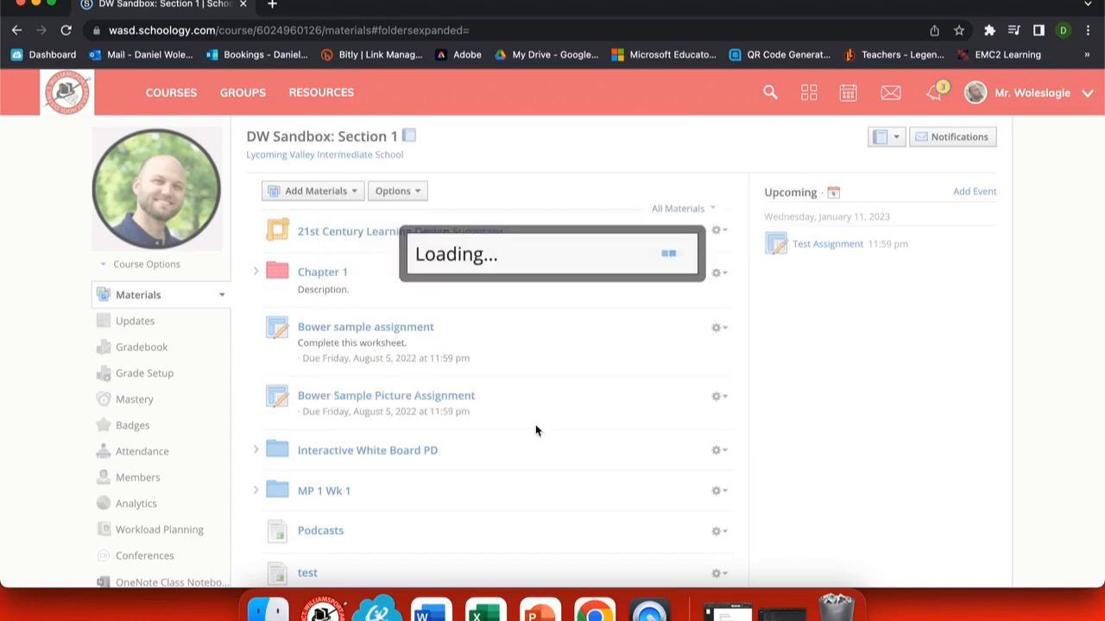
# - Write a True/False question reading "Is this true or false?" for the test, with False as the correct answer
pyautogui.click(288, 229)
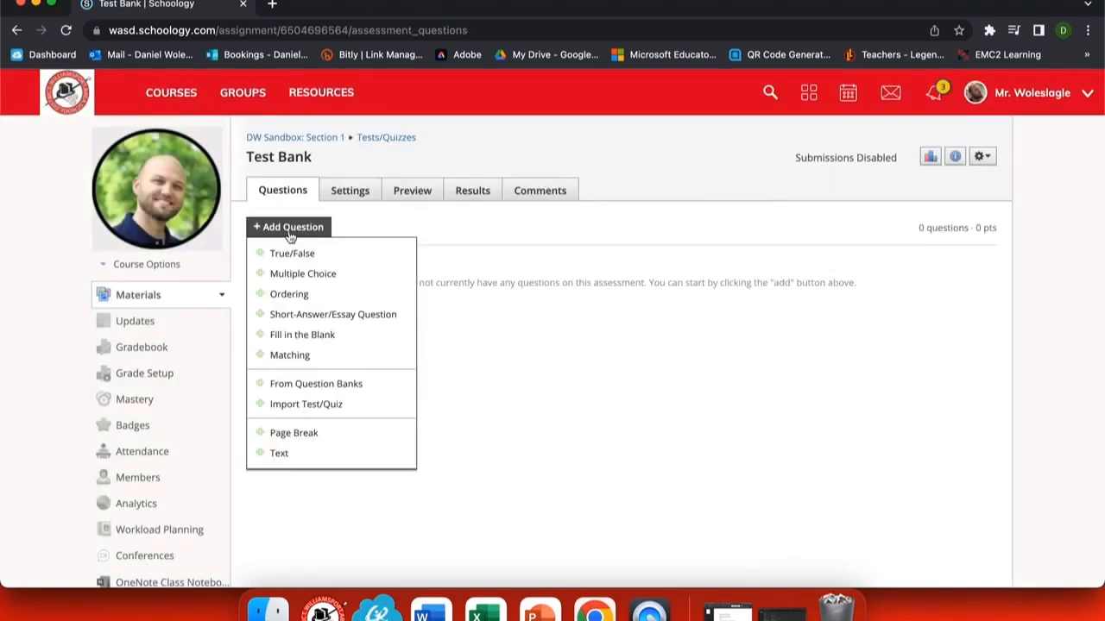
pyautogui.click(290, 256)
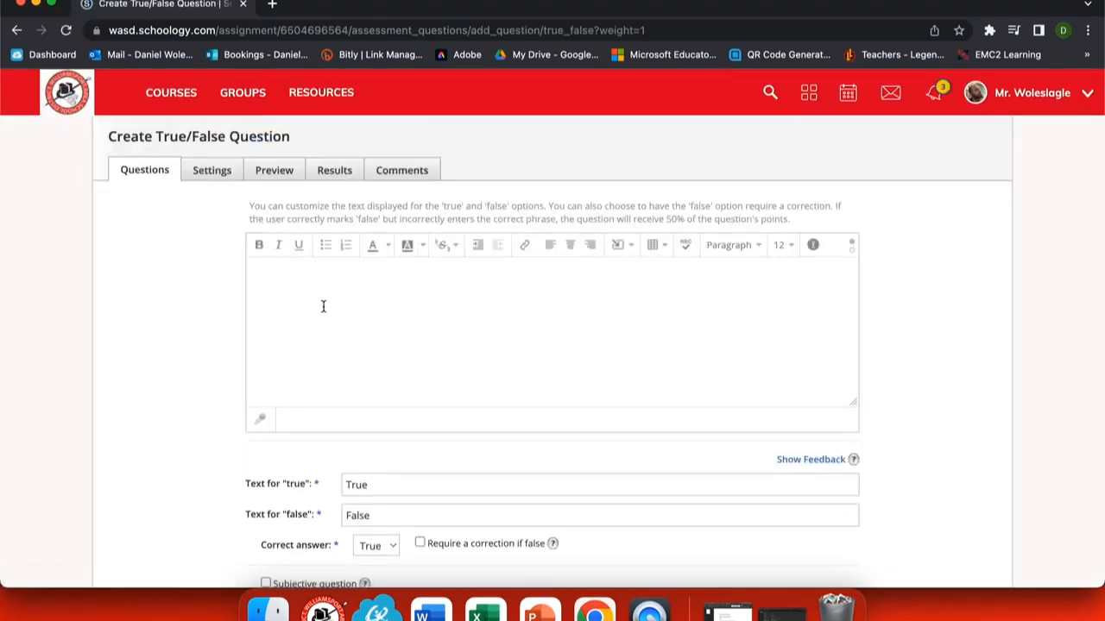
pyautogui.write('Is this true')
pyautogui.scroll(-4, 348, 373)
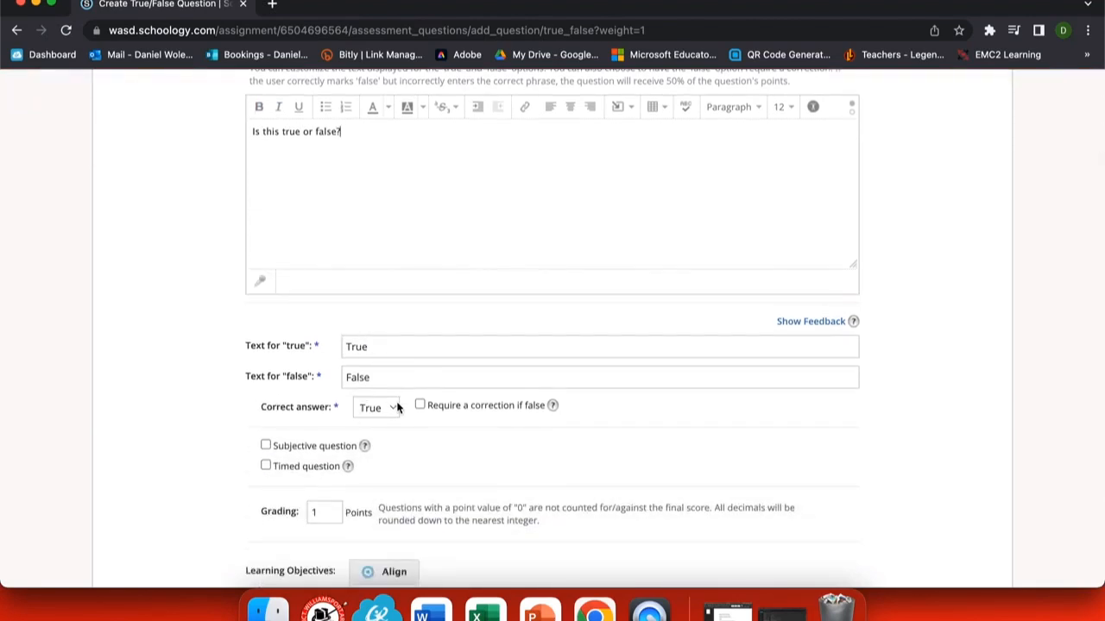
pyautogui.click(391, 407)
pyautogui.click(386, 425)
pyautogui.scroll(-3, 398, 414)
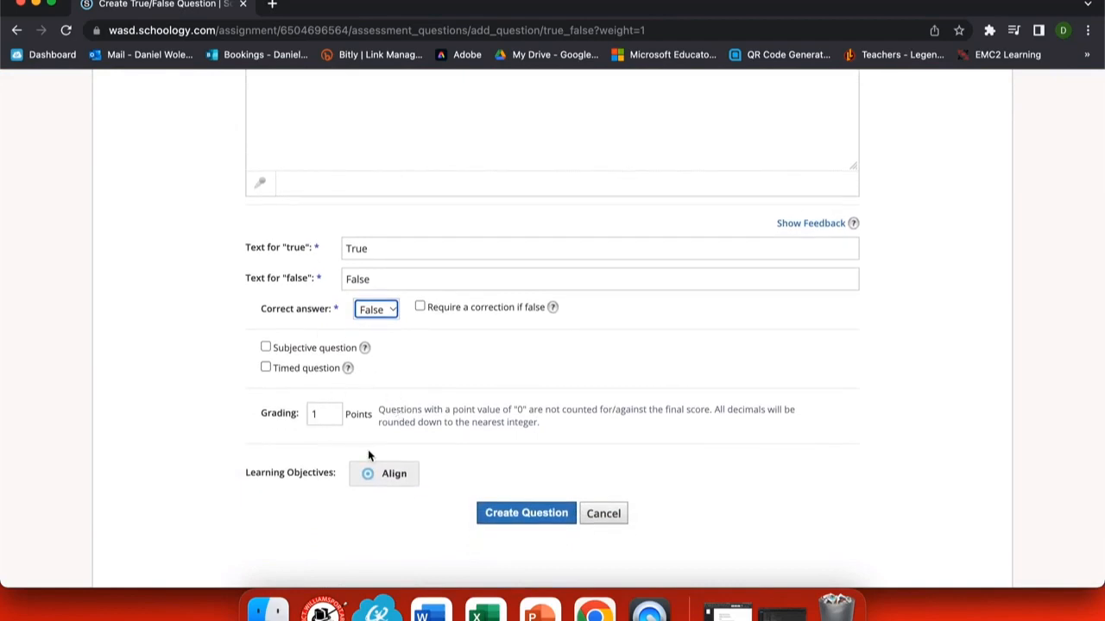
# - View the learning objectives available for the True/False question and create the question without aligning any
pyautogui.click(386, 482)
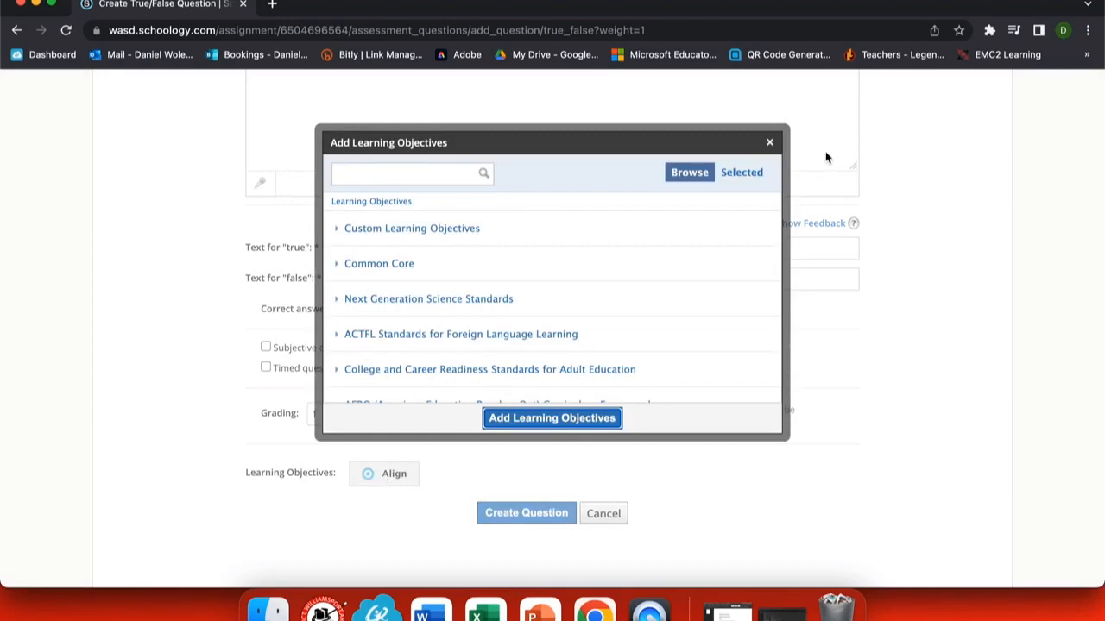
pyautogui.click(769, 144)
pyautogui.scroll(-1, 640, 321)
pyautogui.click(525, 448)
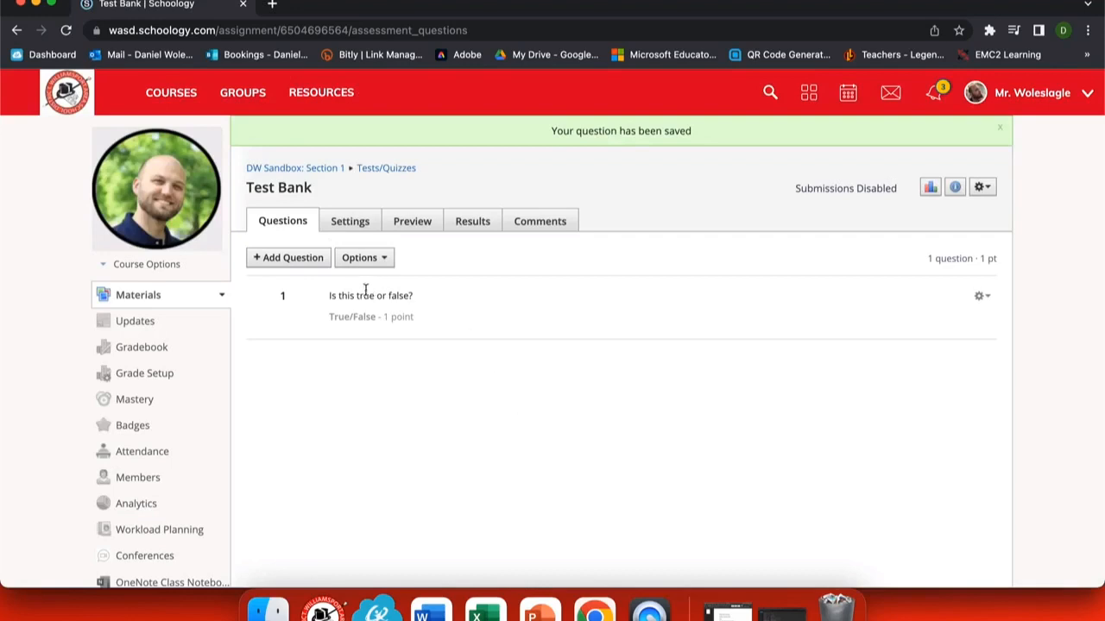
# - Select the test's question for adding to a bank and choose Question Bank Go Math Unit 2 in the 6th Grade Math Fractions Resources folder
pyautogui.click(385, 264)
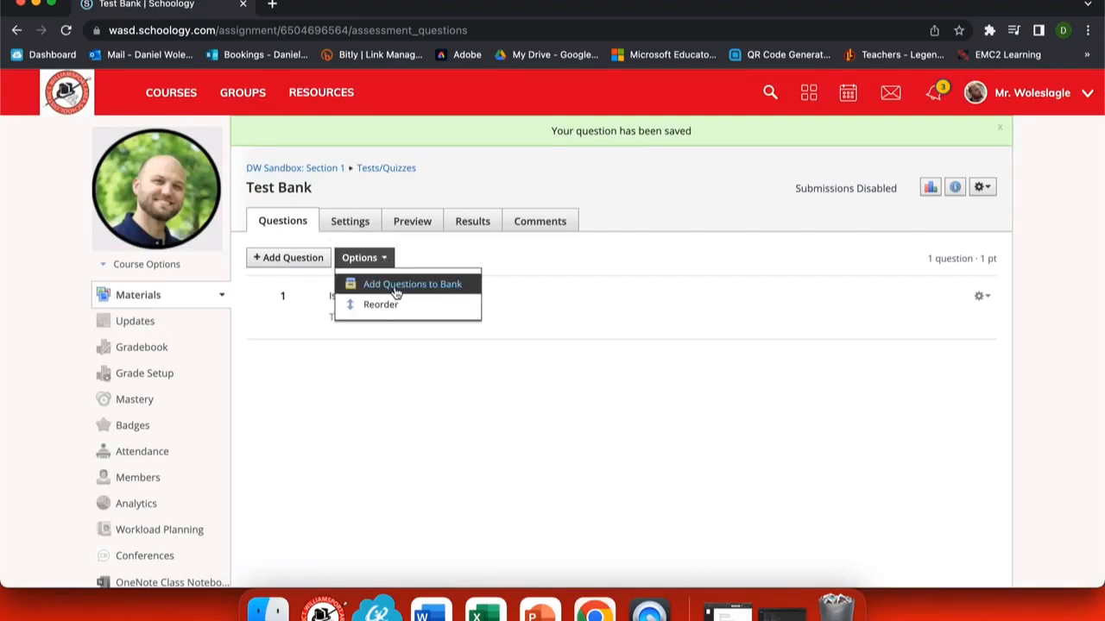
pyautogui.click(422, 286)
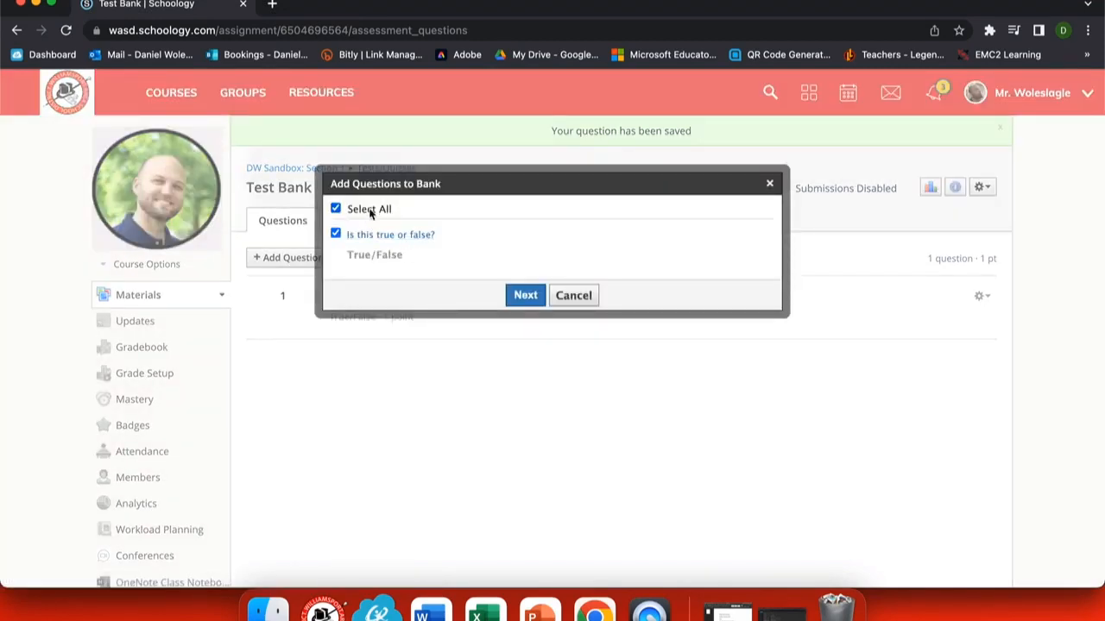
pyautogui.click(525, 296)
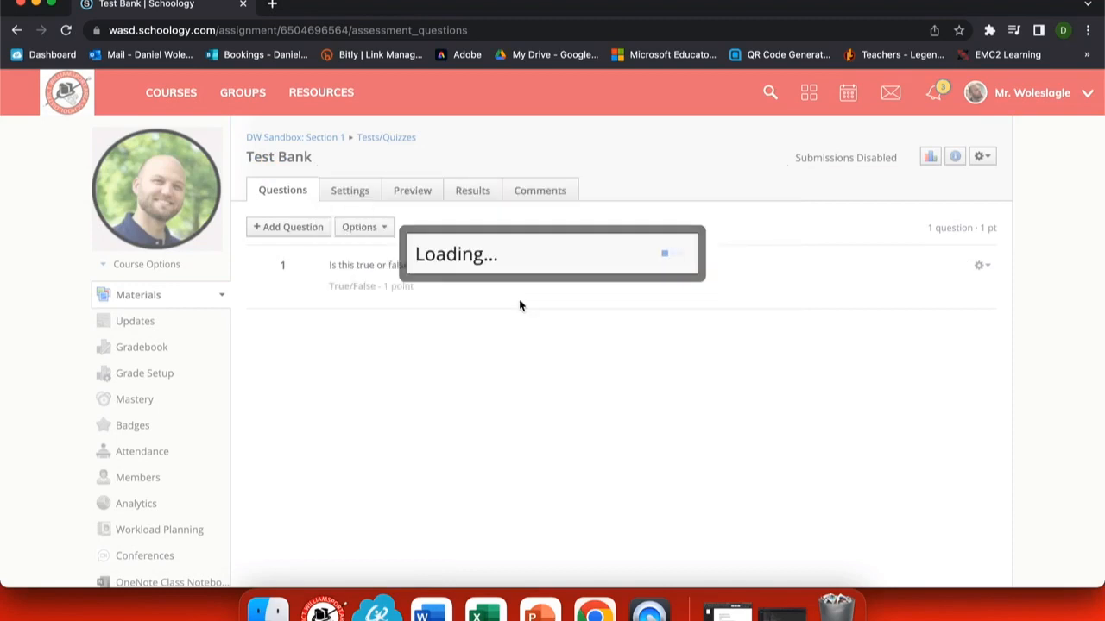
pyautogui.click(565, 223)
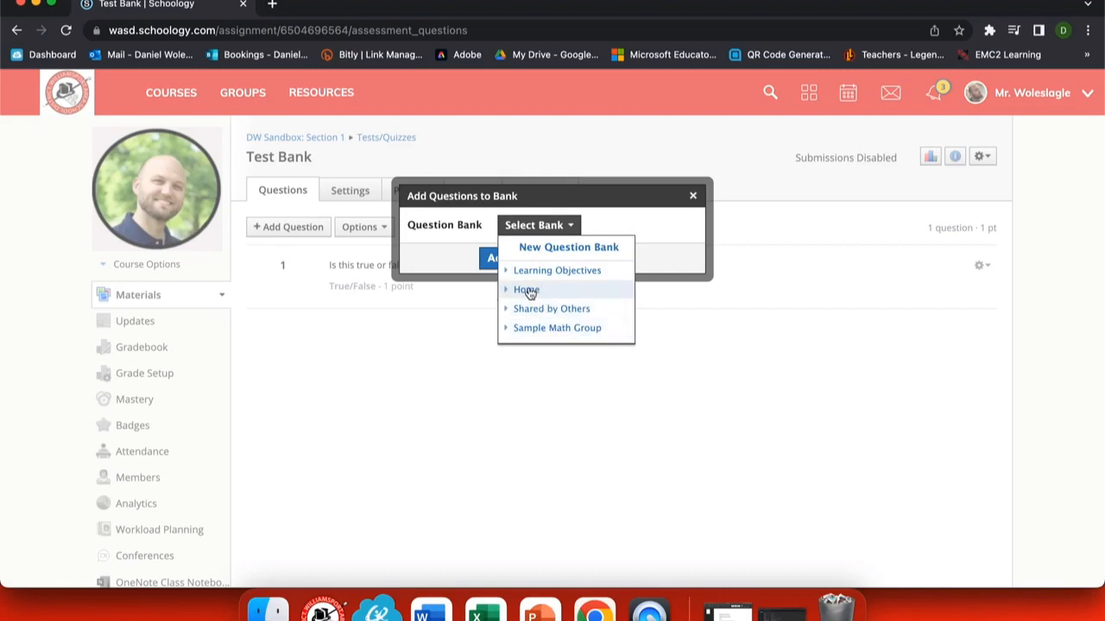
pyautogui.click(528, 292)
pyautogui.click(537, 311)
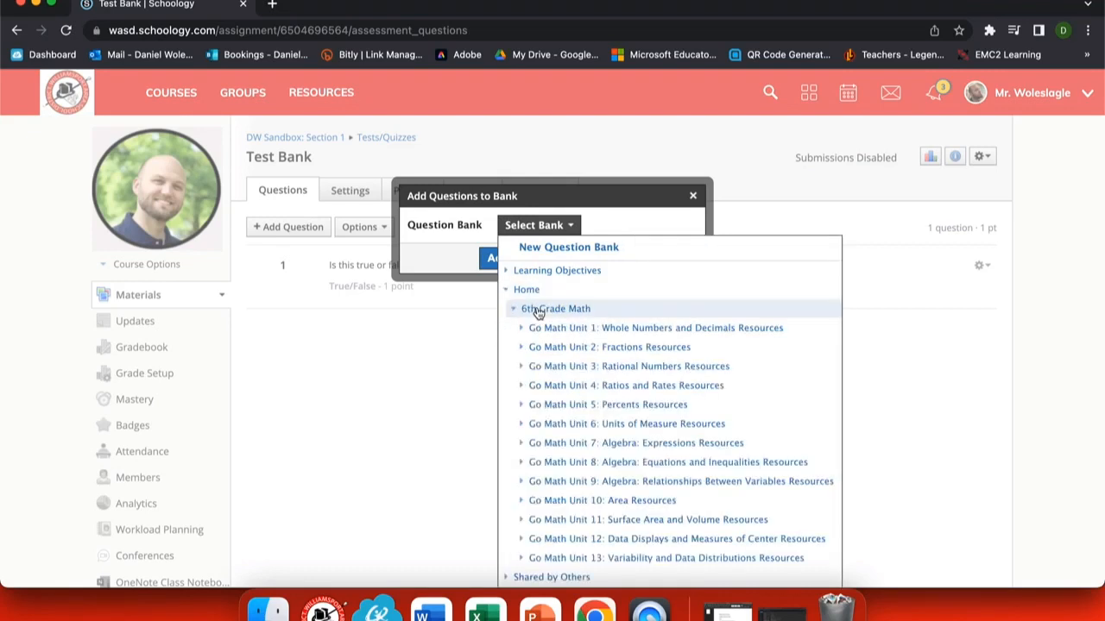
pyautogui.click(587, 349)
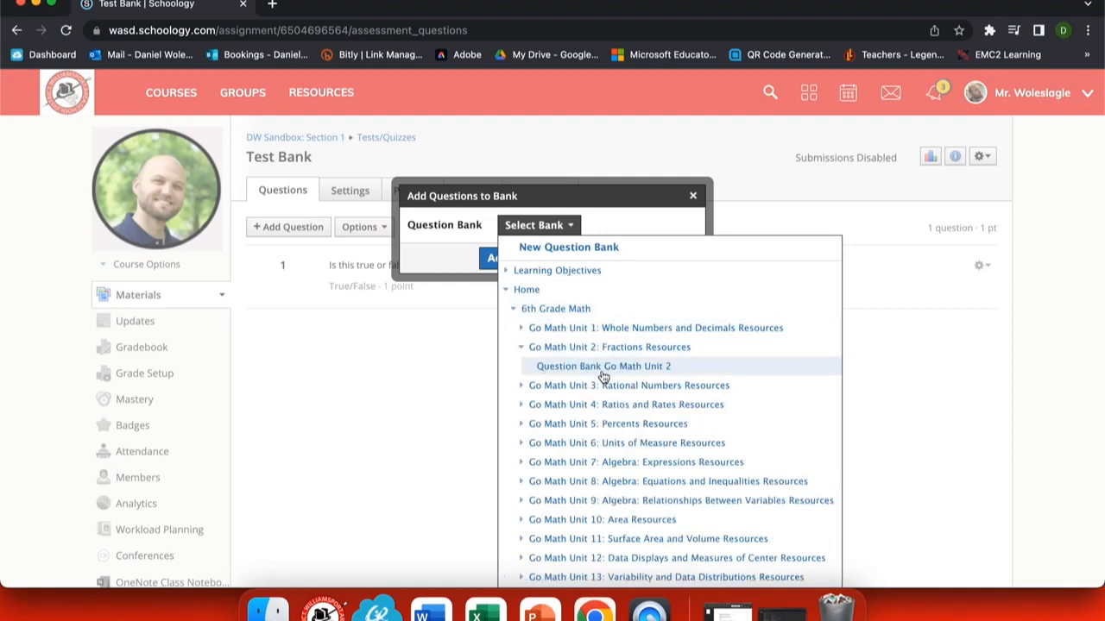
pyautogui.click(604, 369)
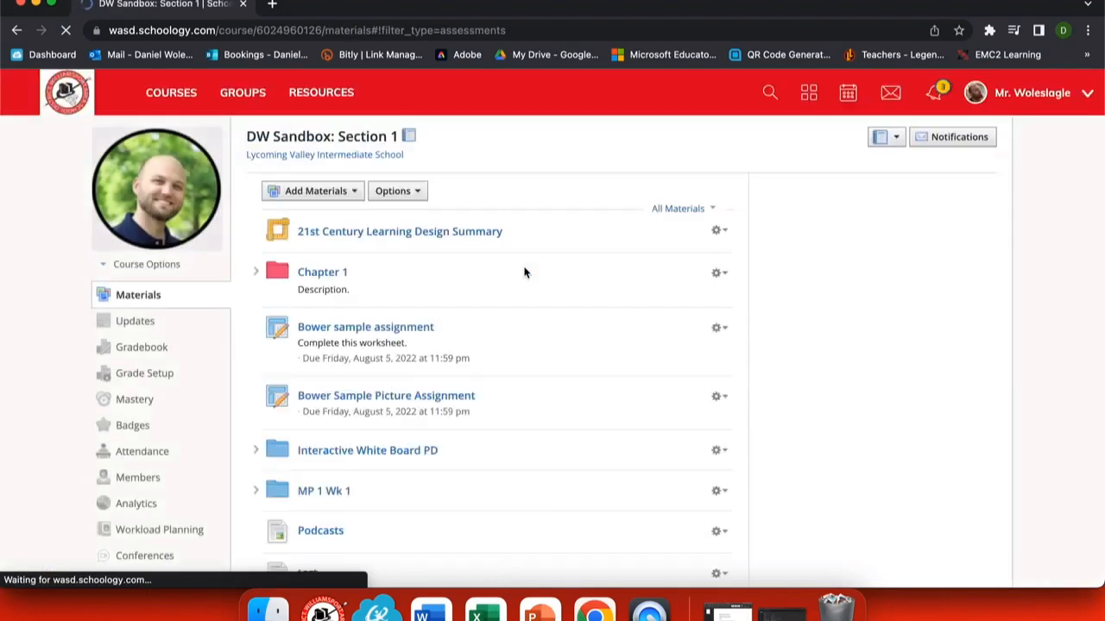
# - Create a test/quiz named "Test from Bank" in the course materials with the category group
pyautogui.click(318, 195)
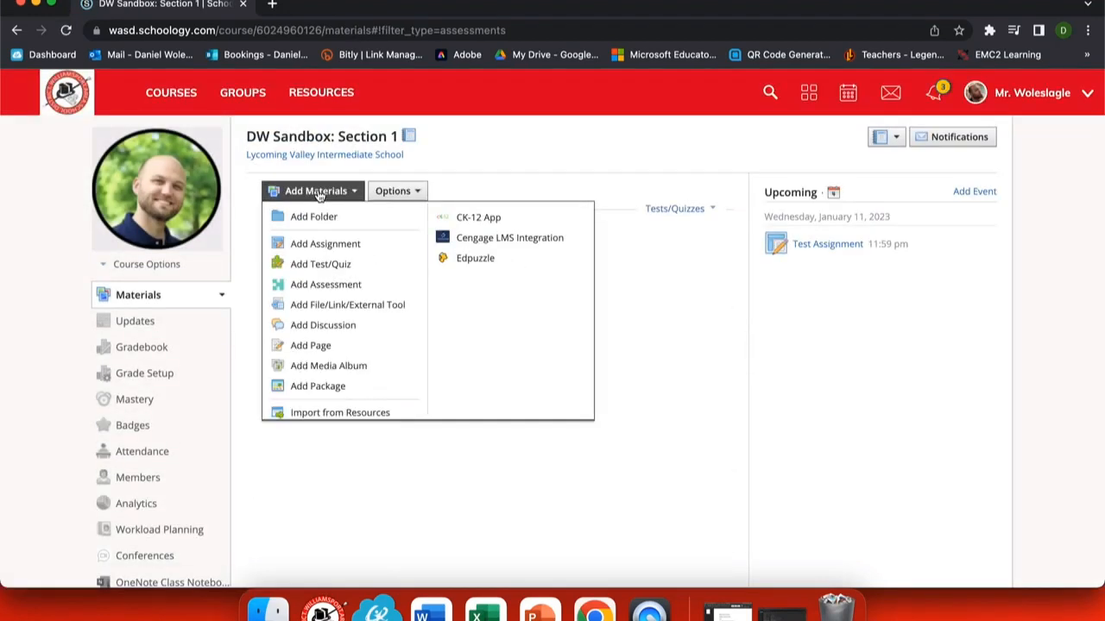
pyautogui.click(313, 265)
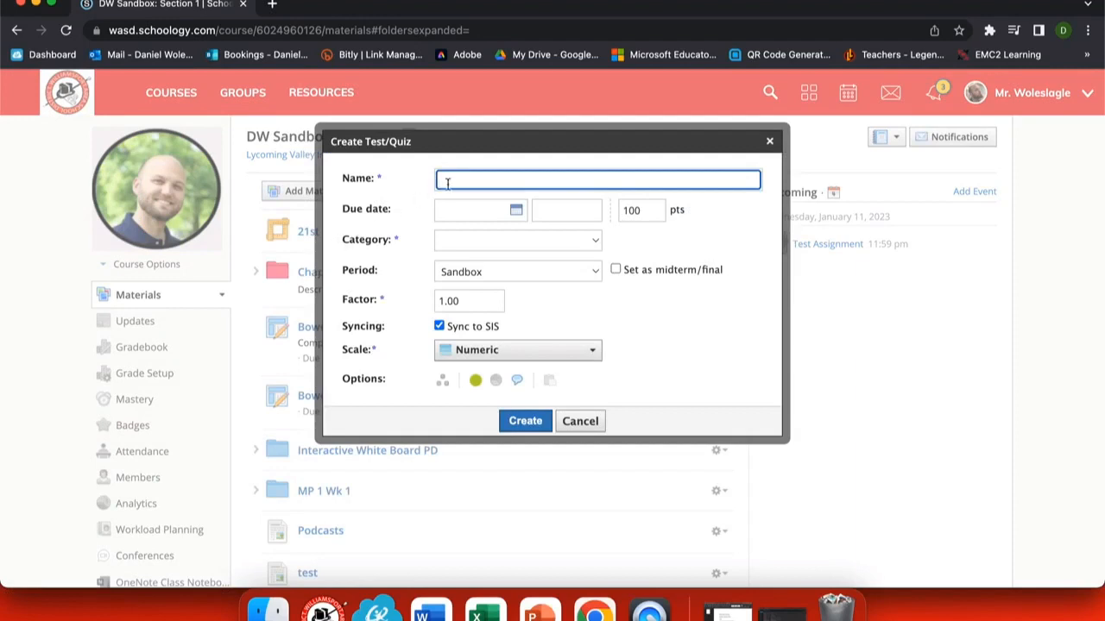
pyautogui.write('Test from Bank')
pyautogui.click(475, 245)
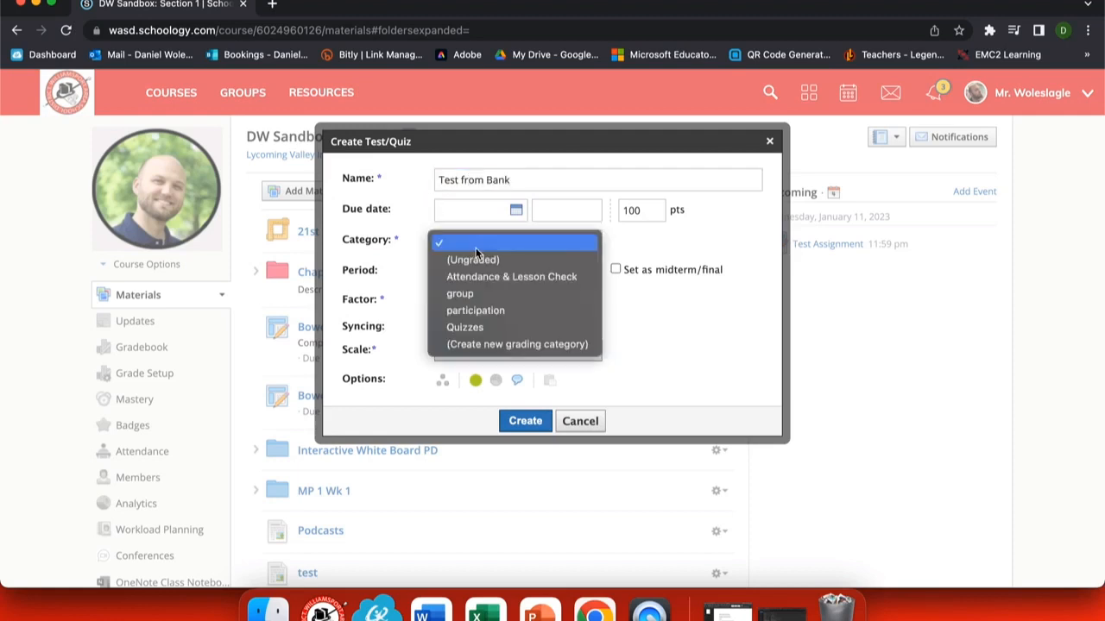
pyautogui.click(475, 292)
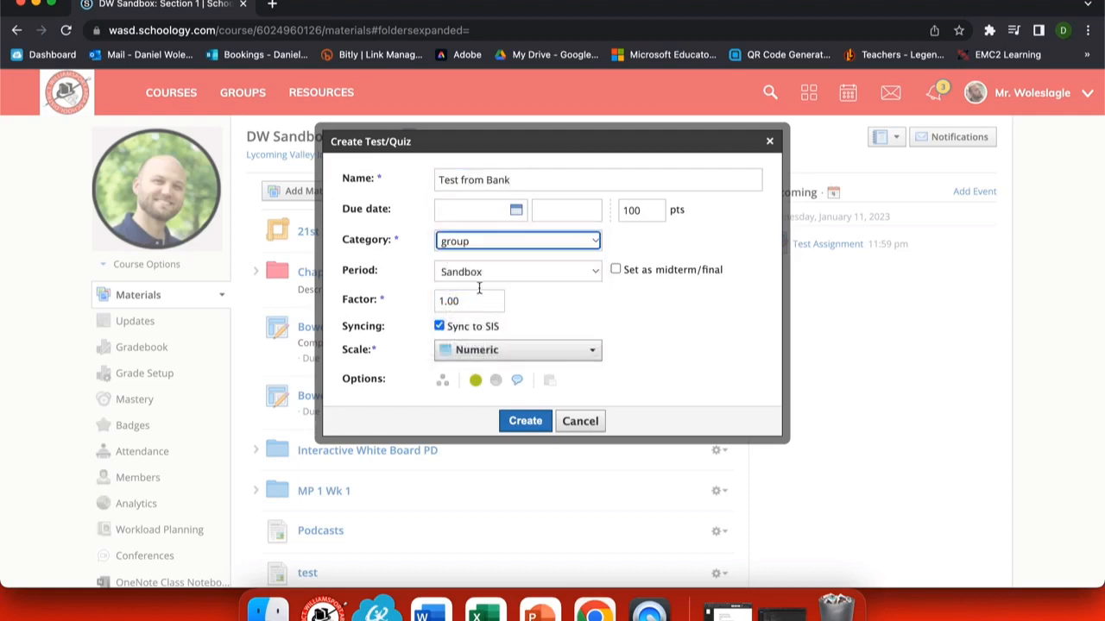
pyautogui.click(519, 423)
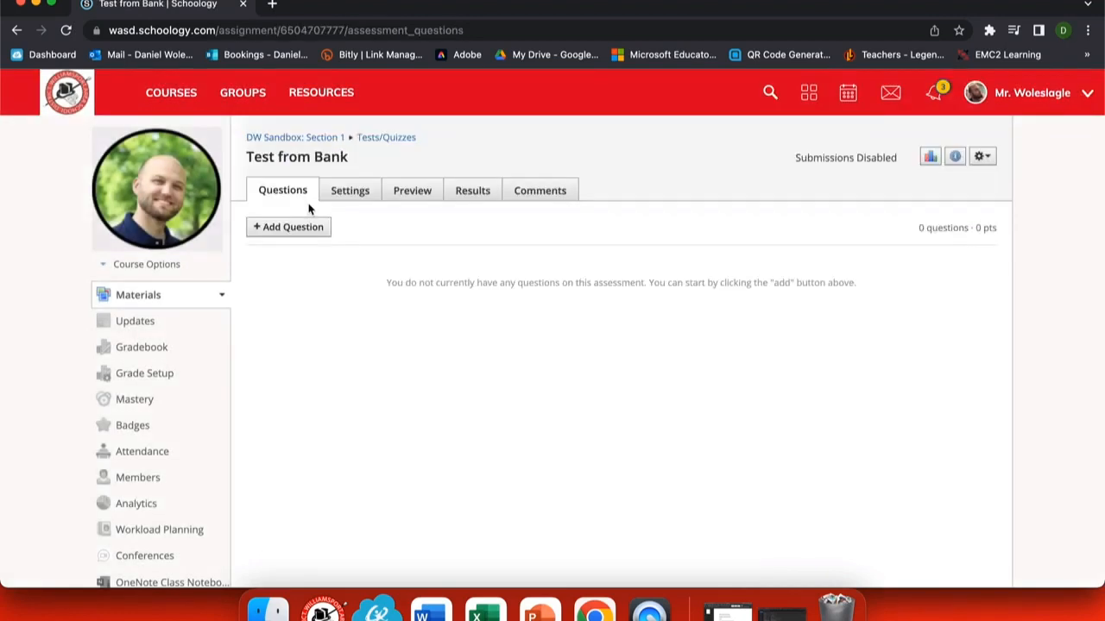
# - Start adding random questions from question banks and browse to the Go Math Unit 2: Fractions Resources folder in 6th Grade Math
pyautogui.click(310, 233)
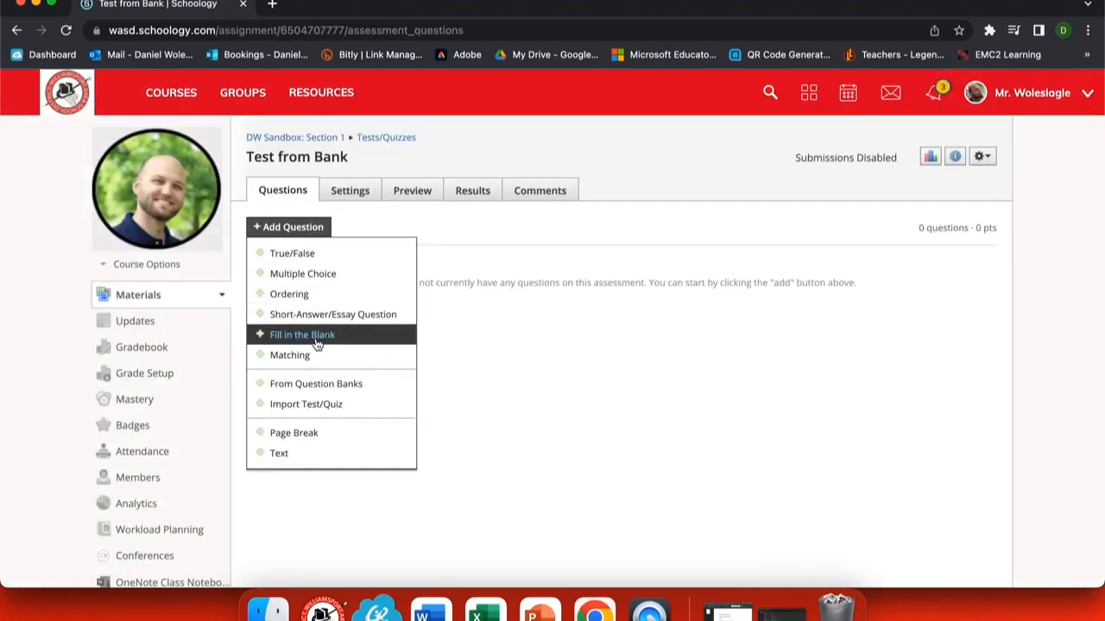
pyautogui.click(315, 383)
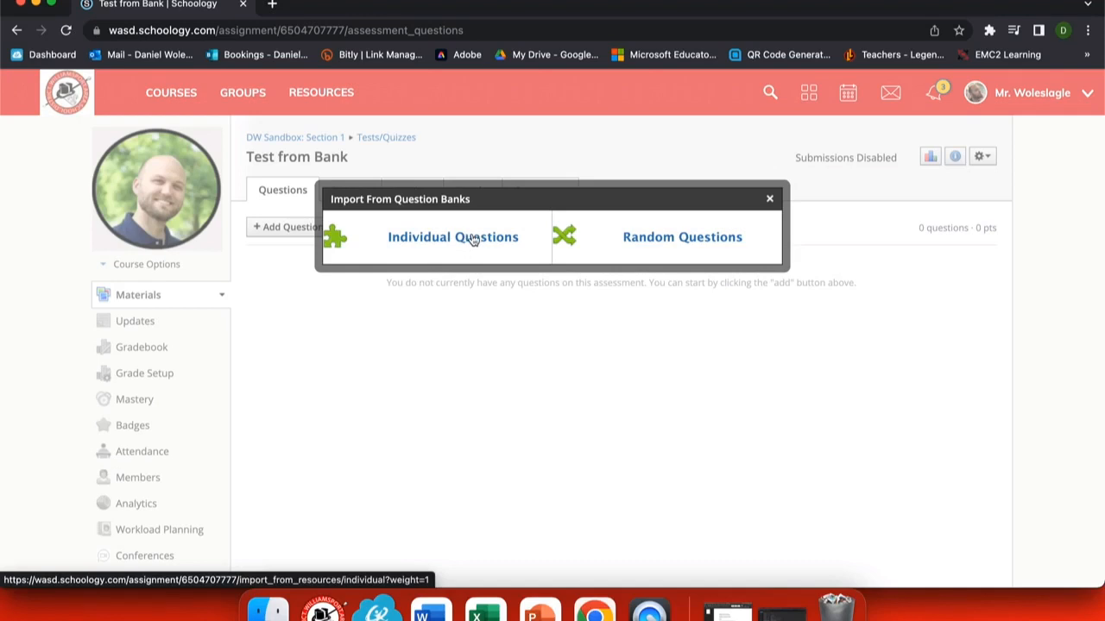
pyautogui.click(649, 244)
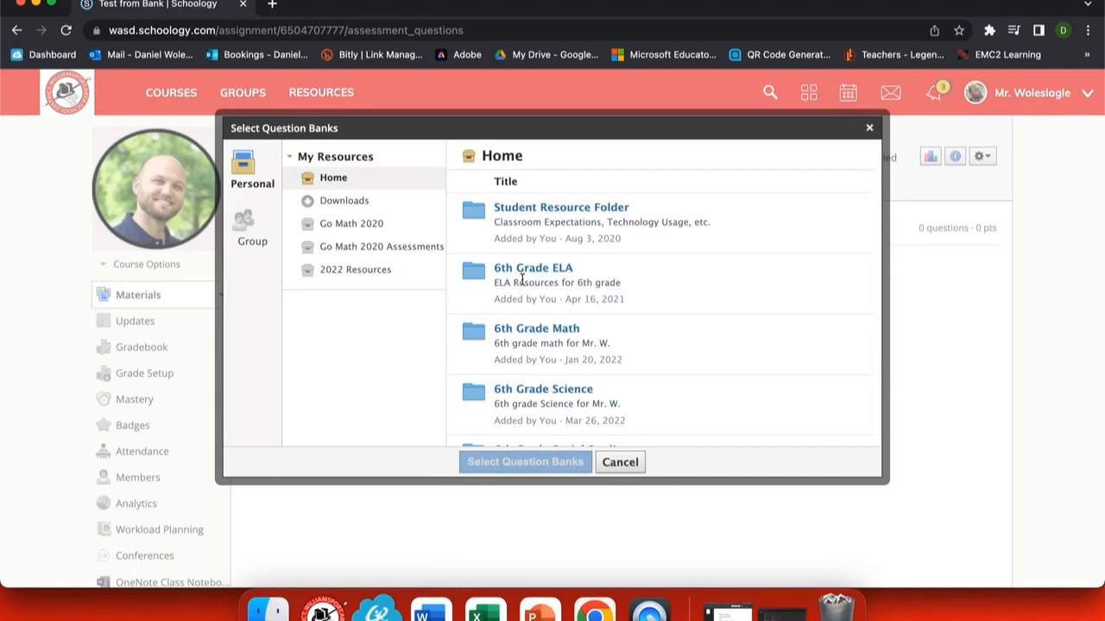
pyautogui.click(533, 329)
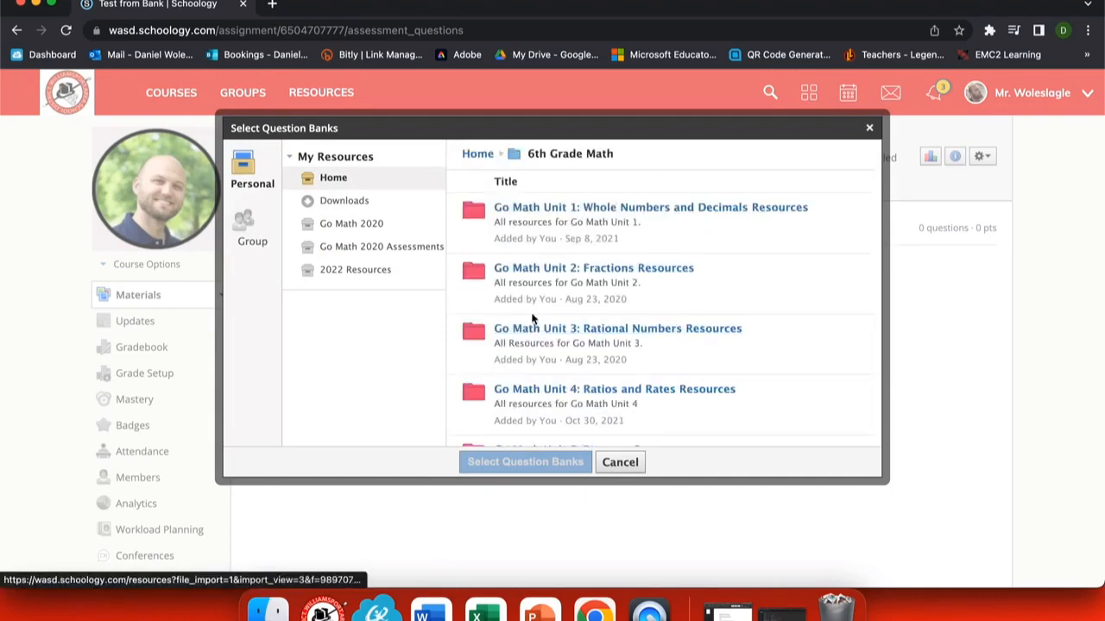
pyautogui.click(529, 268)
# - View the questions inside Question Bank Go Math Unit 2 and select that bank as the source of the random questions
pyautogui.scroll(-10, 530, 276)
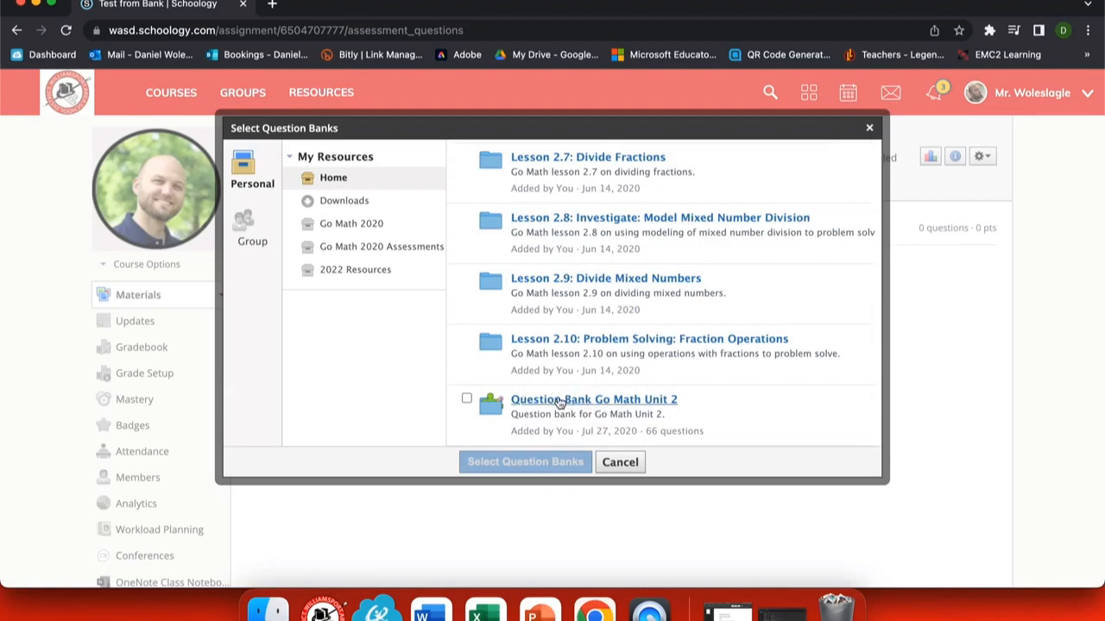
pyautogui.click(570, 402)
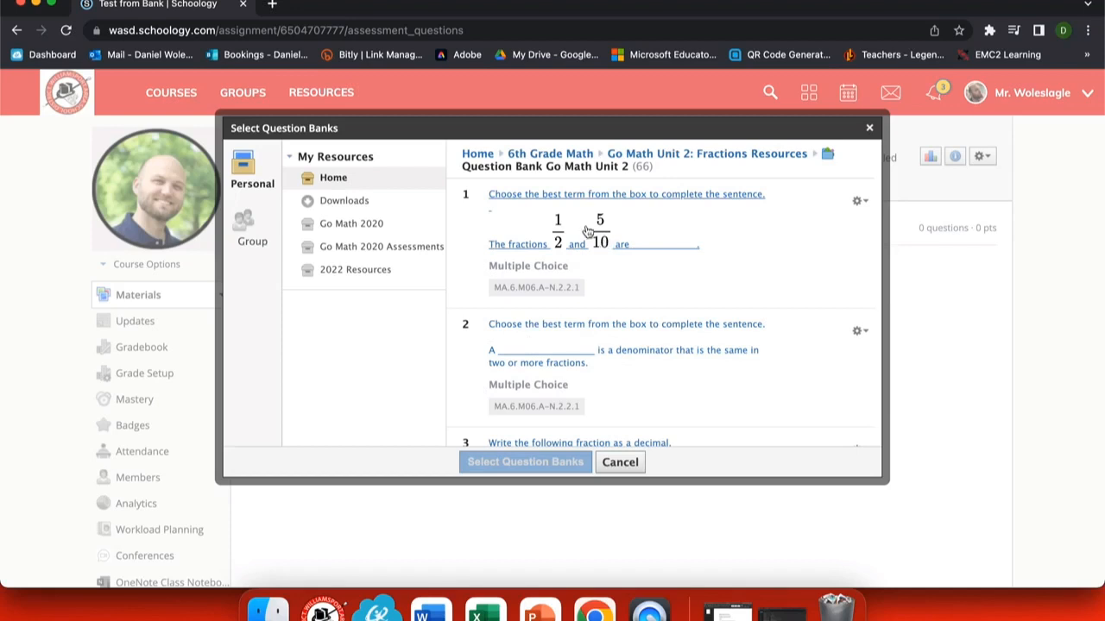
pyautogui.click(643, 154)
pyautogui.scroll(-5, 553, 363)
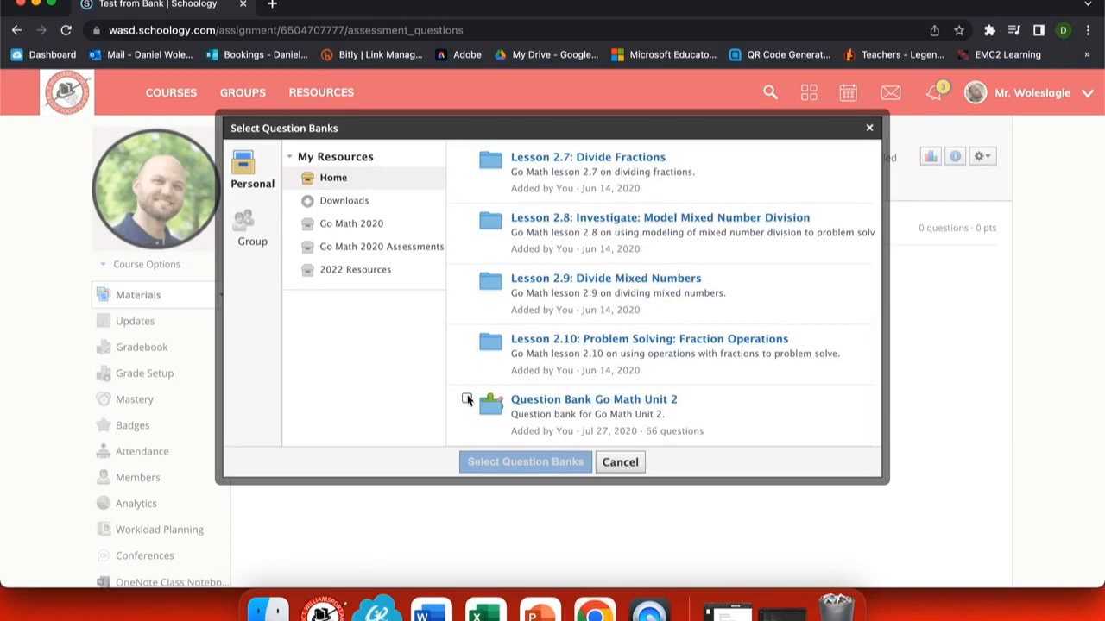
pyautogui.click(466, 398)
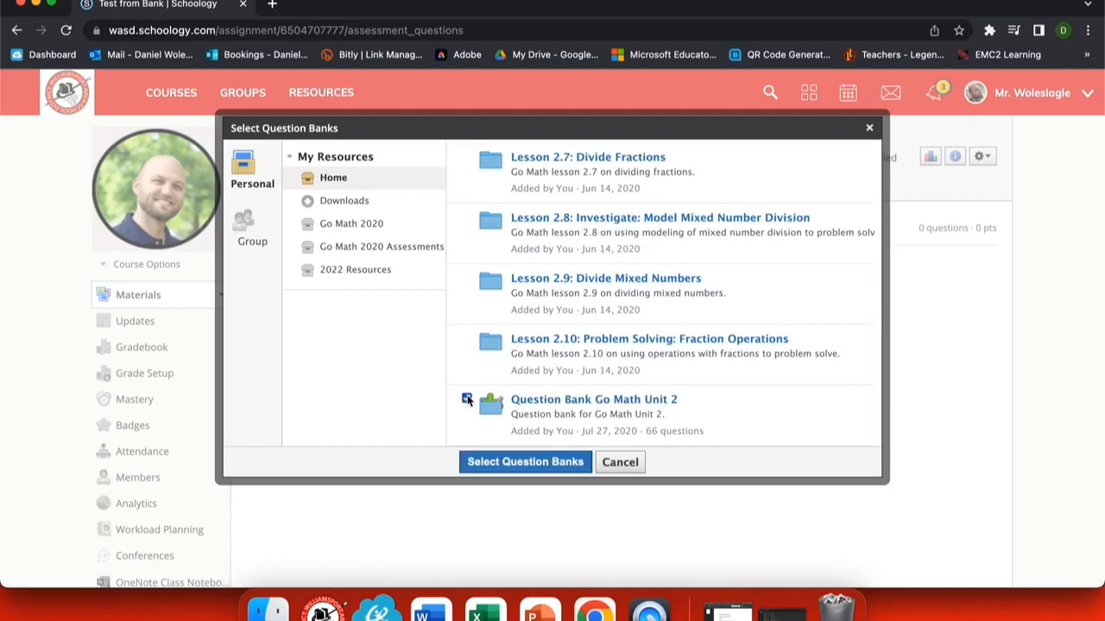
pyautogui.click(525, 463)
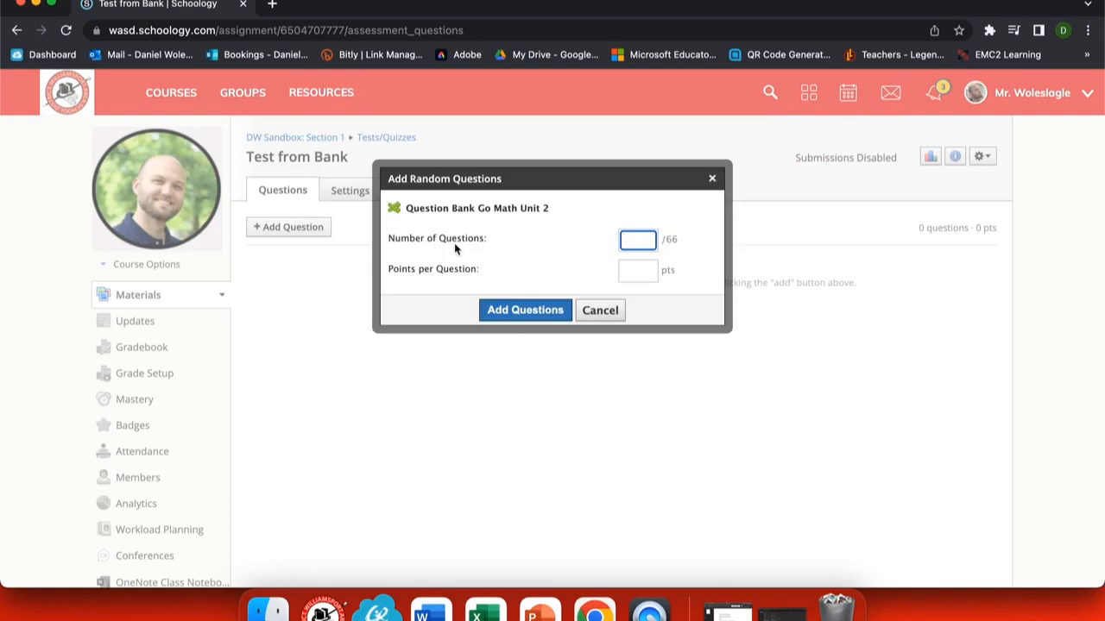
# - Add 5 random questions from the bank to the test, worth 1 point each
pyautogui.write('5')
pyautogui.click(637, 269)
pyautogui.write('2')
pyautogui.click(557, 311)
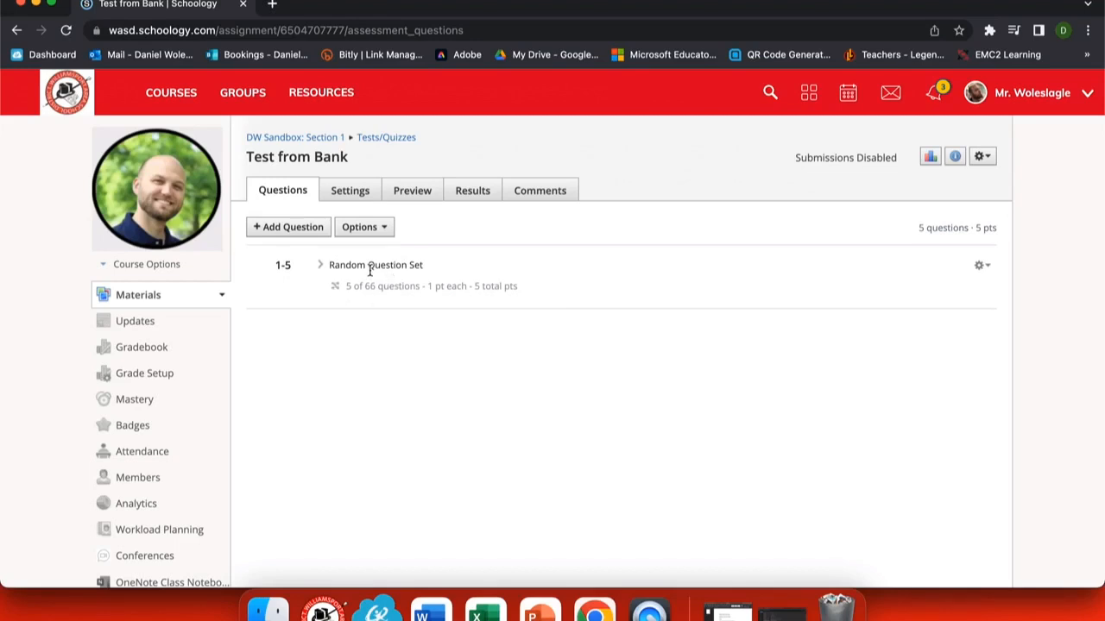
pyautogui.click(365, 232)
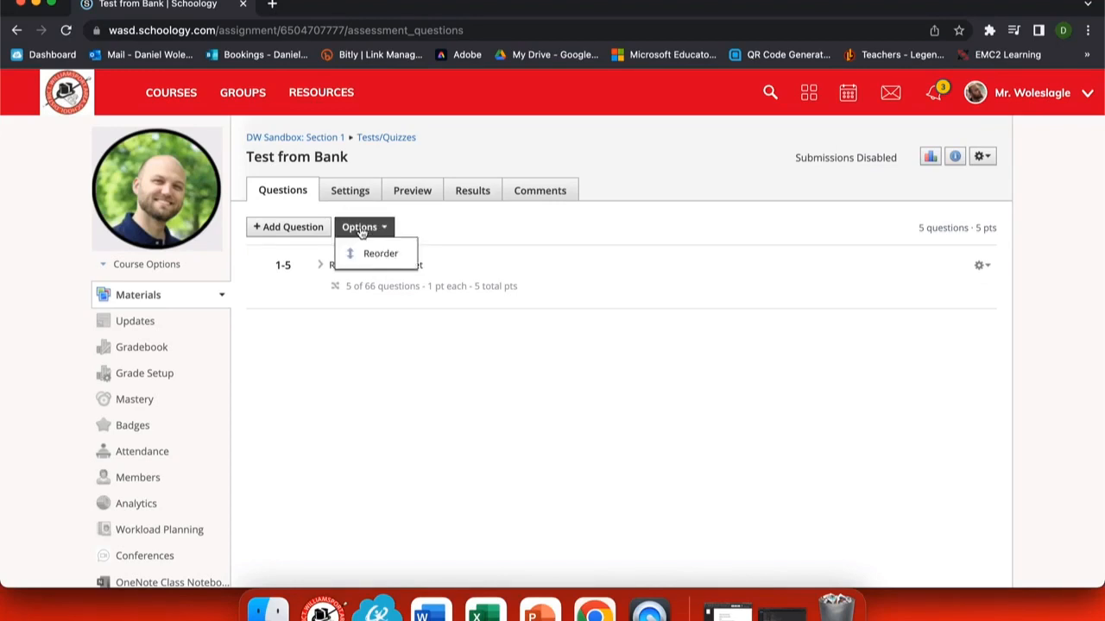
pyautogui.click(286, 227)
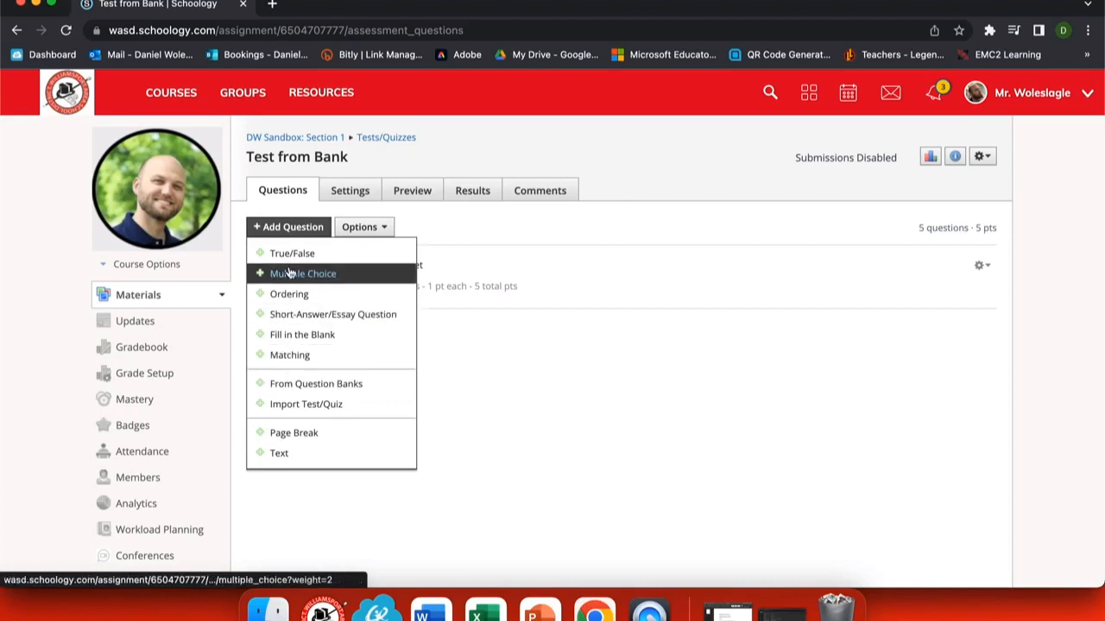
pyautogui.click(522, 447)
# - Preview the test by starting a new attempt and look through all of its randomly chosen questions
pyautogui.click(411, 191)
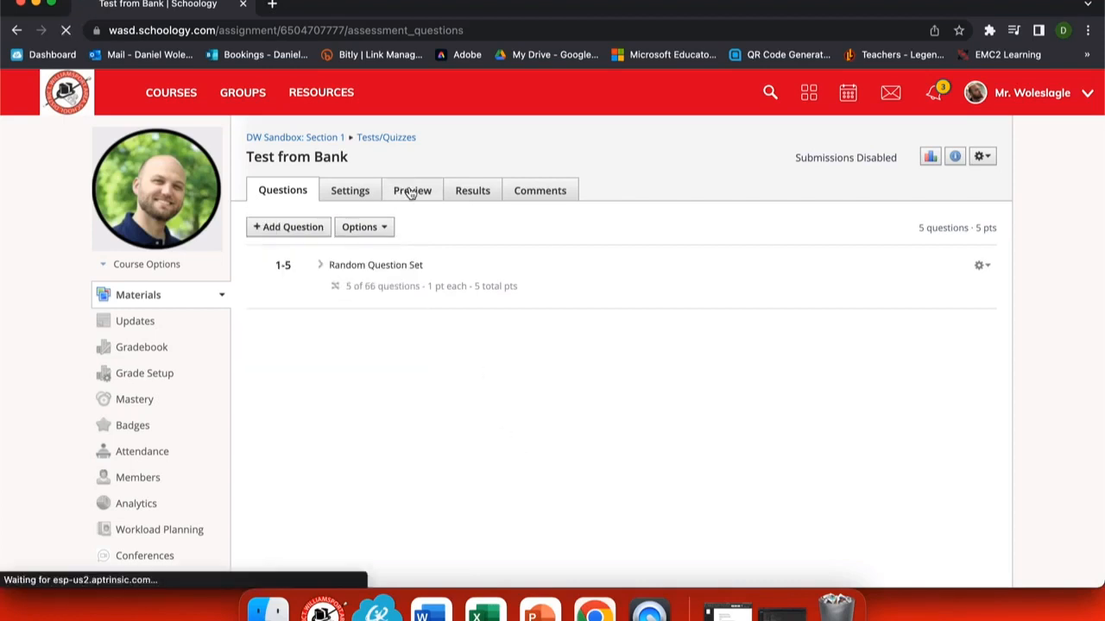
pyautogui.click(328, 266)
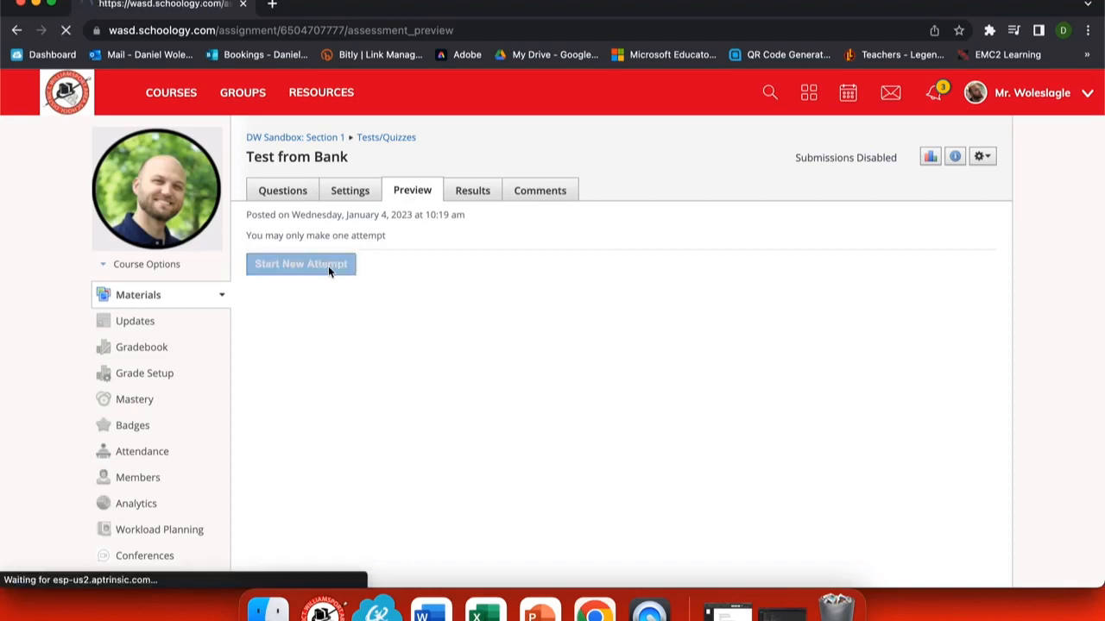
pyautogui.scroll(-3, 414, 345)
pyautogui.scroll(-10, 441, 394)
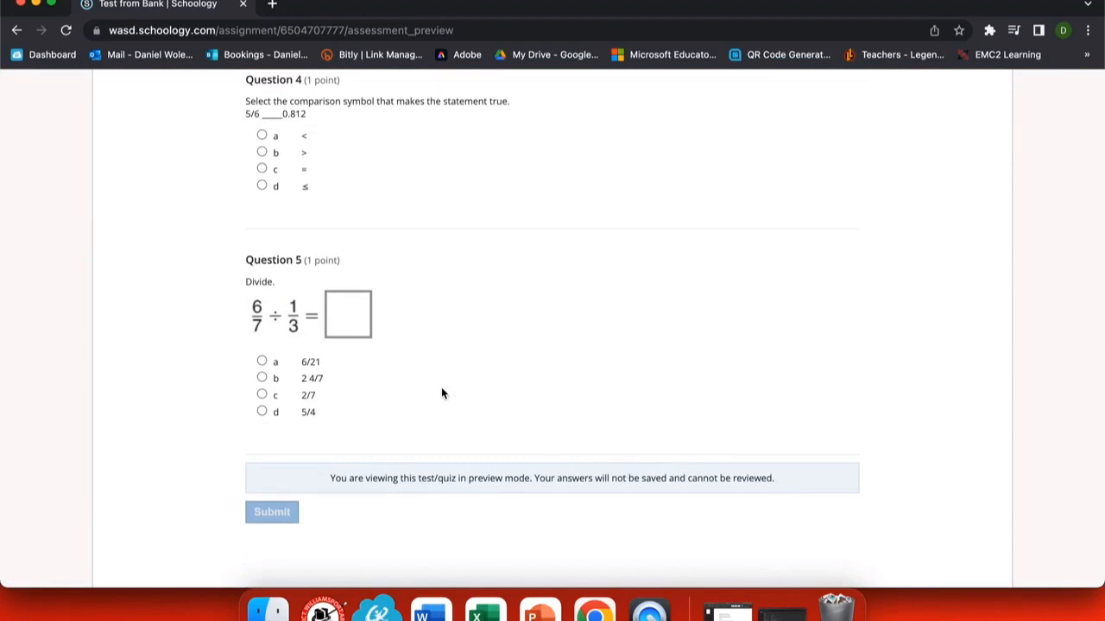
pyautogui.scroll(12, 441, 393)
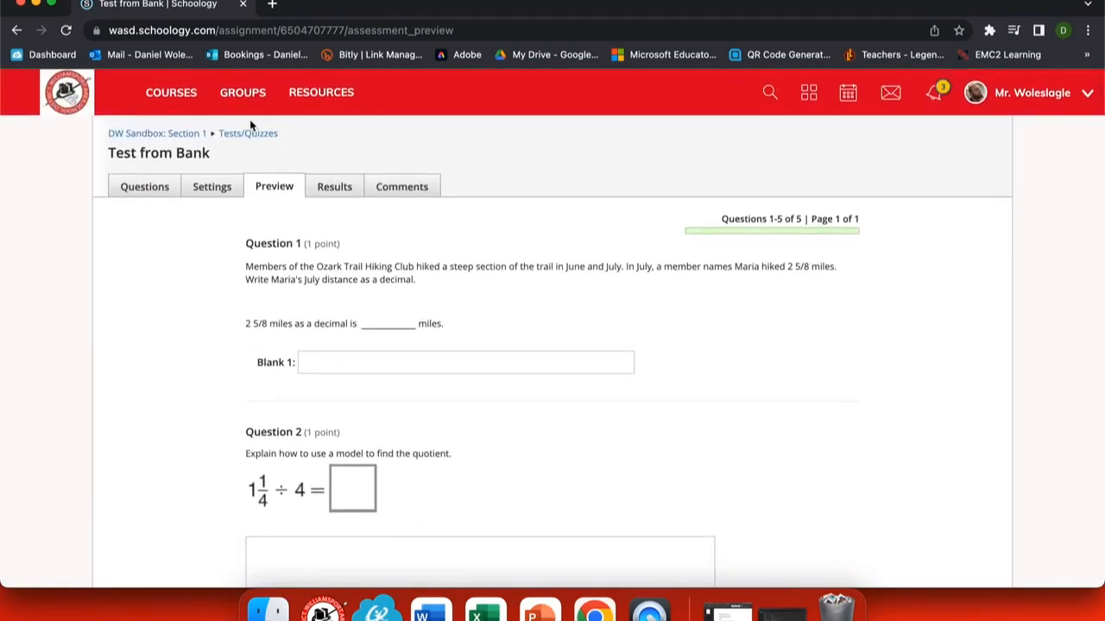